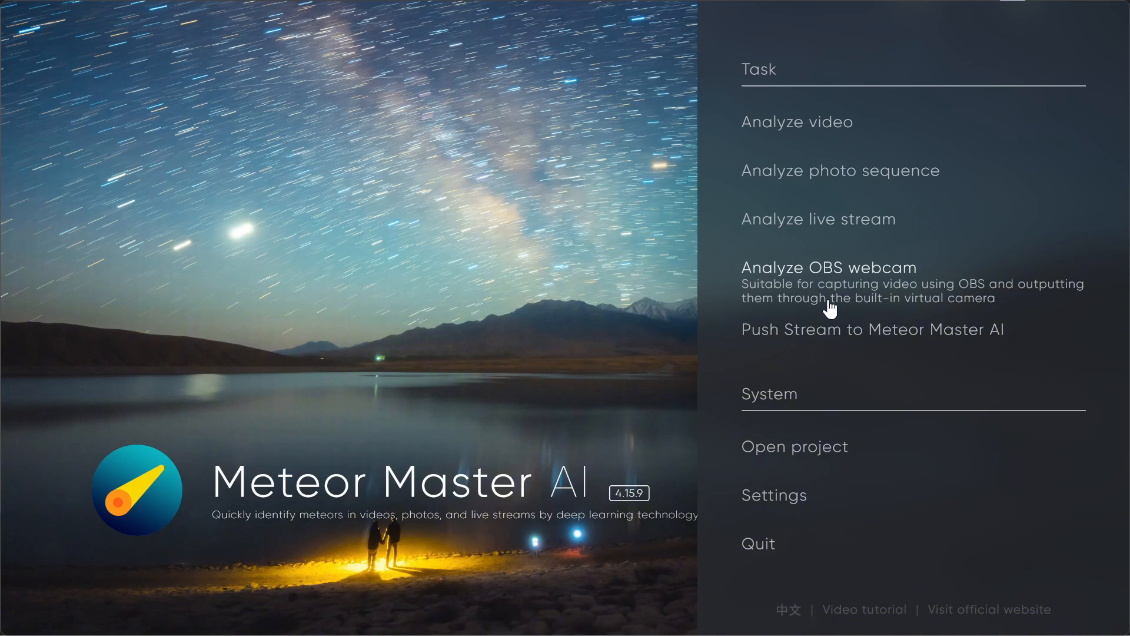
{"action": "mouse_move", "coordinate": [763, 254]}
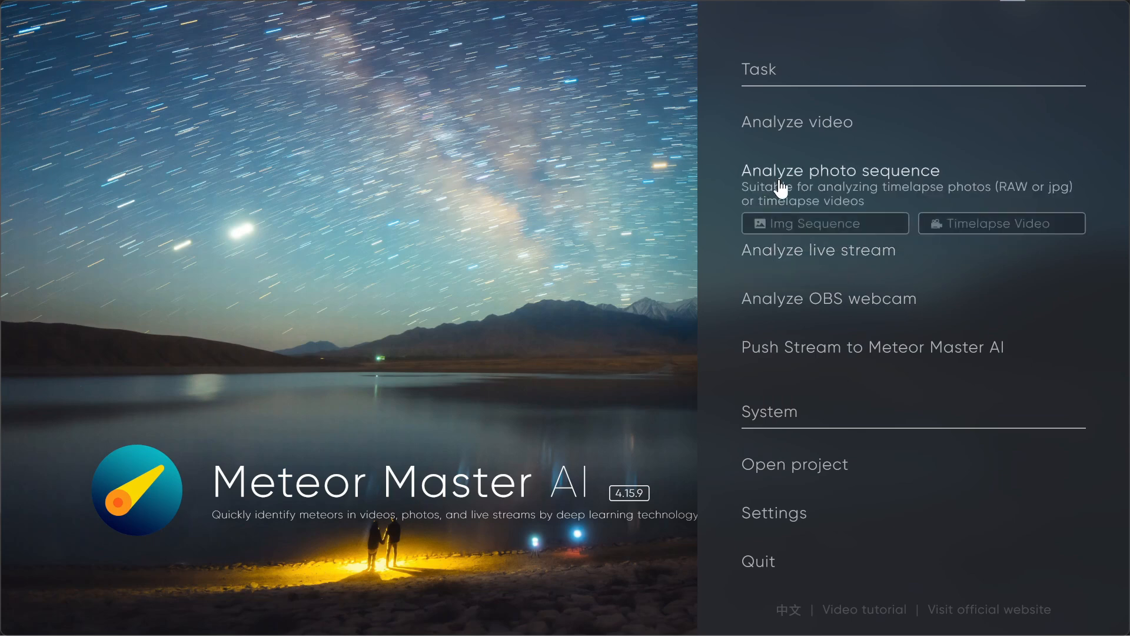
{"action": "mouse_move", "coordinate": [764, 131]}
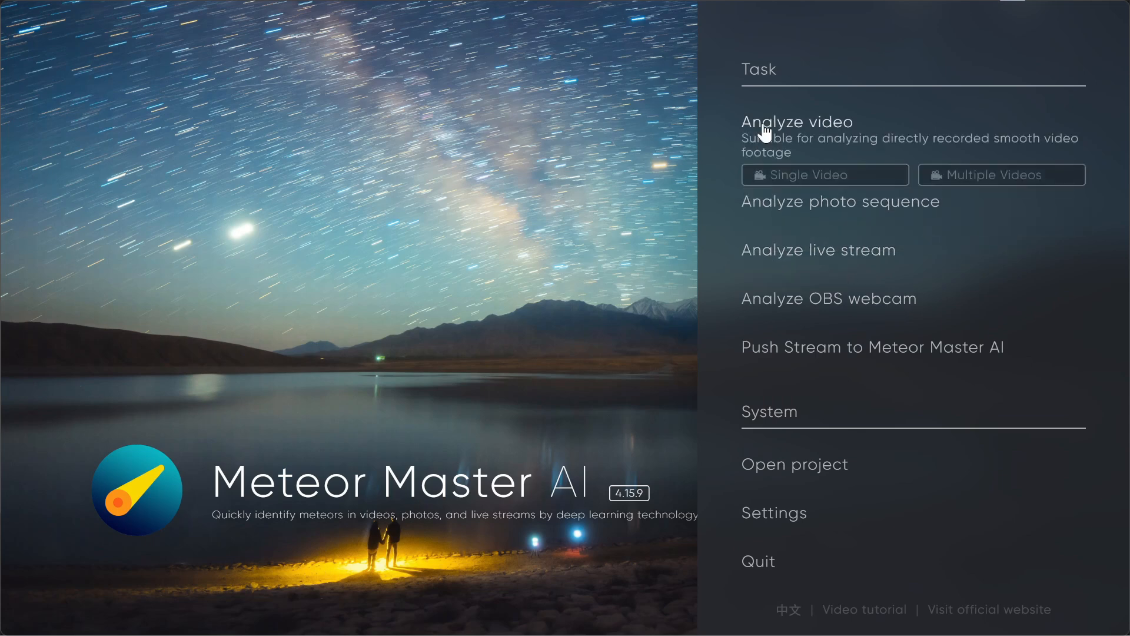
{"action": "left_click", "coordinate": [790, 174]}
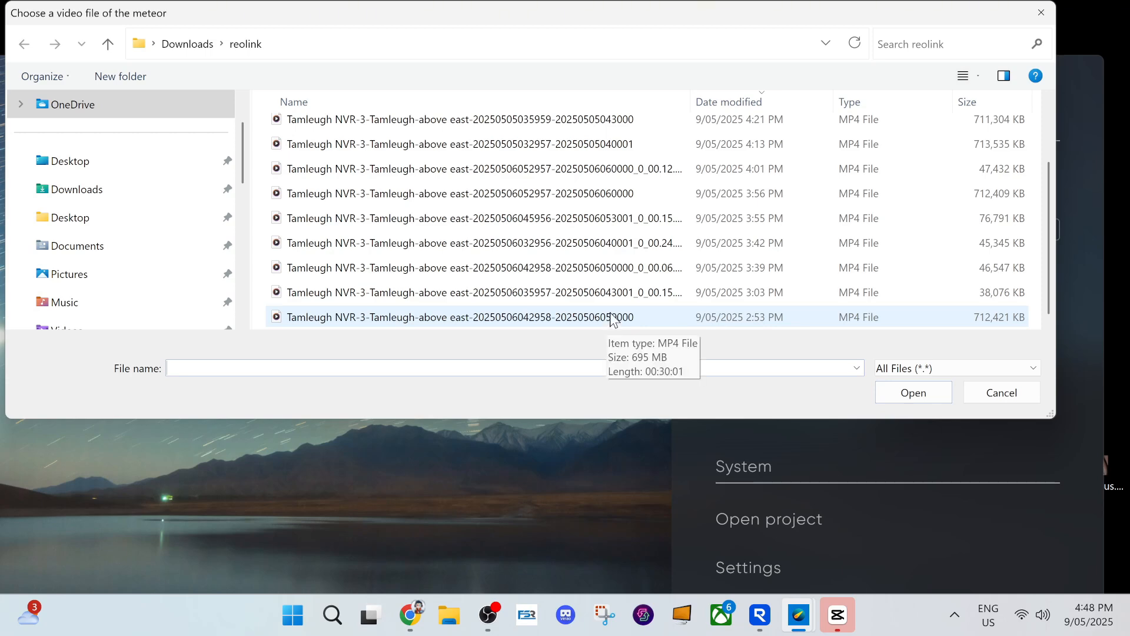
{"action": "double_click", "coordinate": [611, 318]}
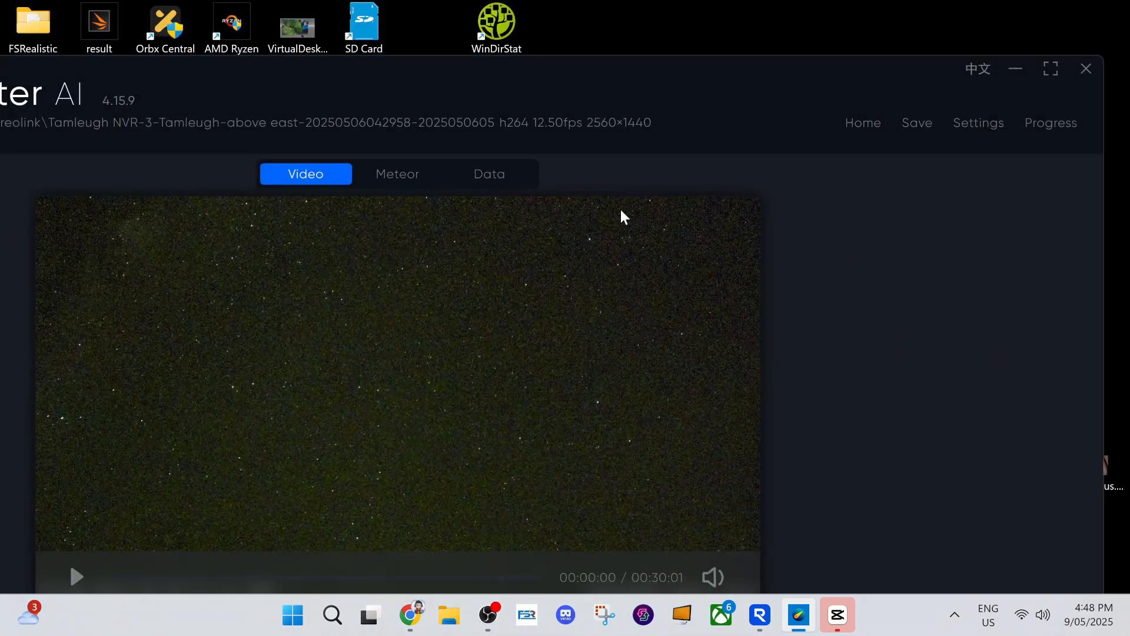
{"action": "left_click", "coordinate": [1050, 69]}
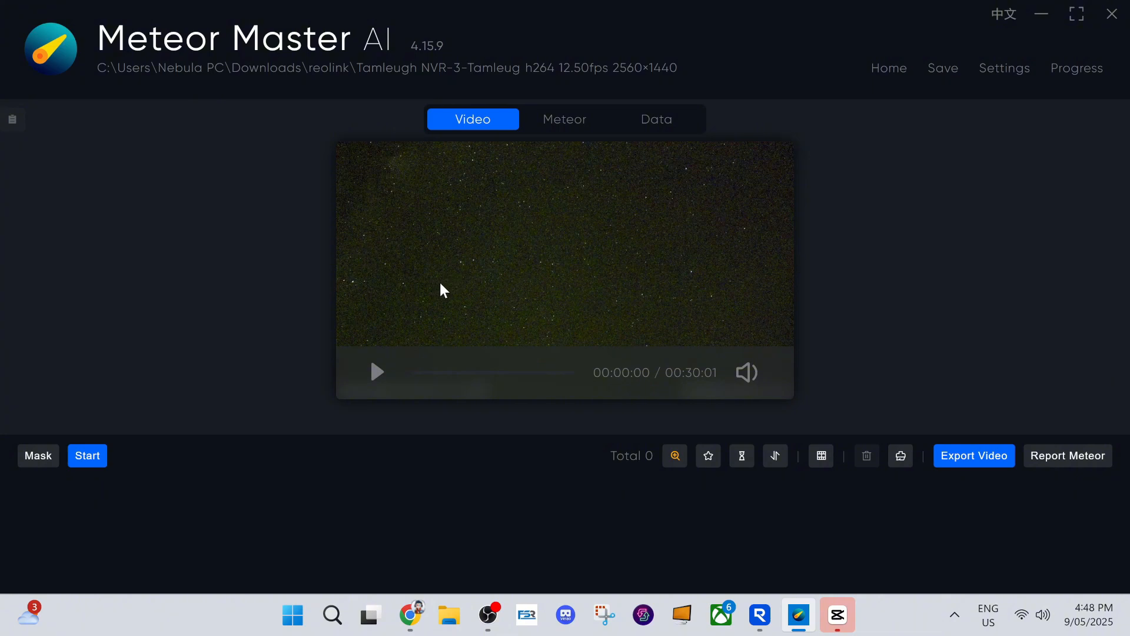
{"action": "left_click", "coordinate": [88, 462]}
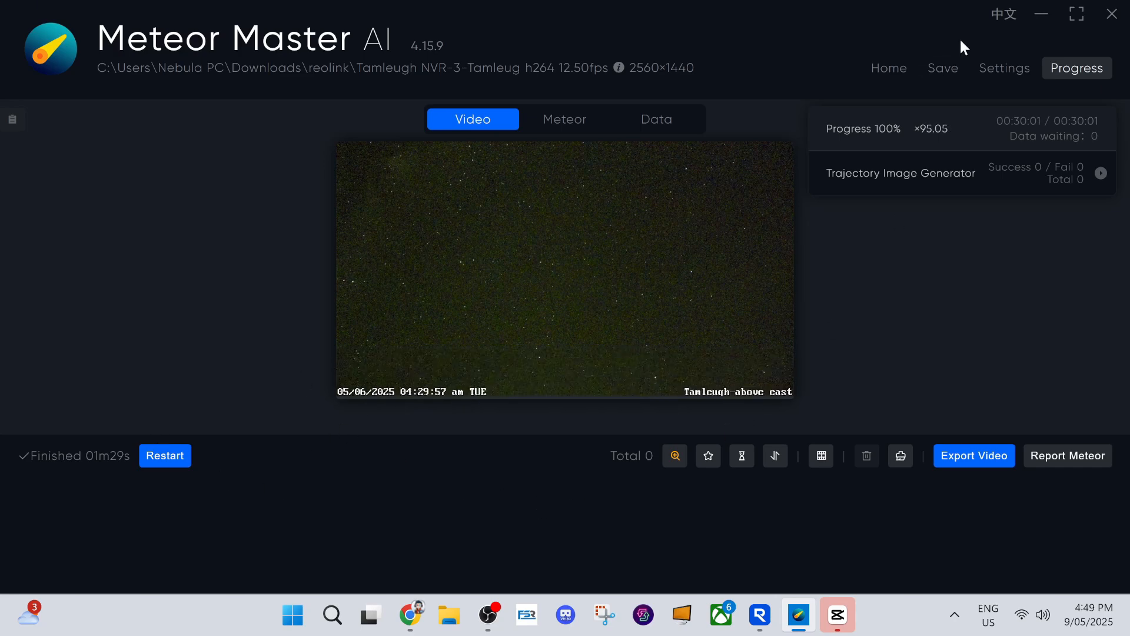
Review the Engine, Video Analize, Image Sequence and General settings, including the available DetectorAI versions
{"action": "left_click", "coordinate": [988, 69]}
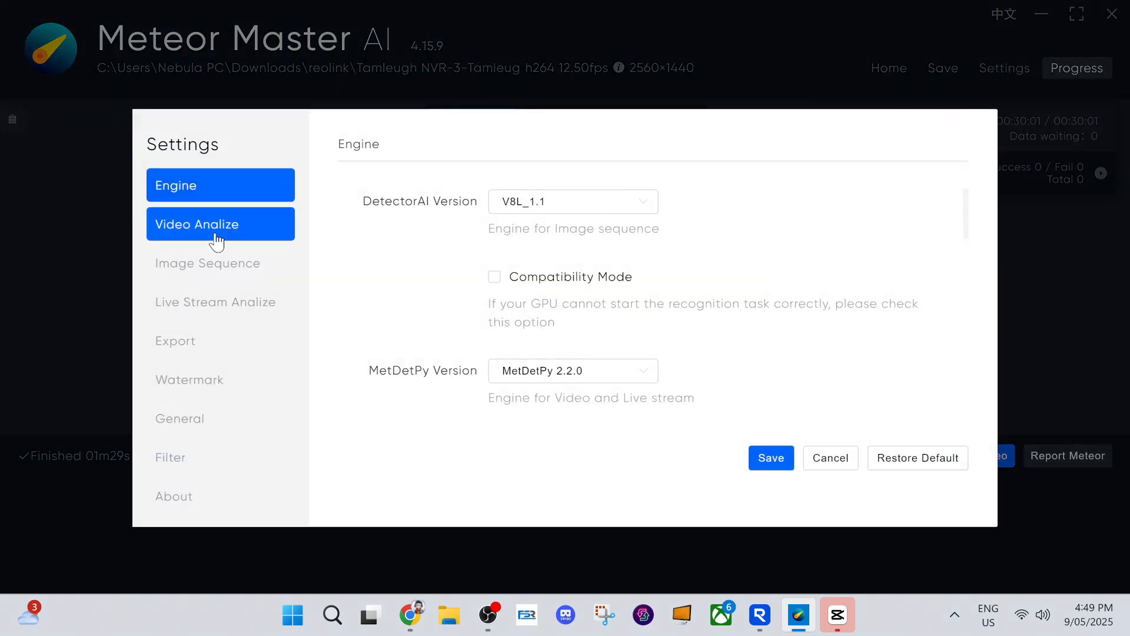
{"action": "left_click", "coordinate": [518, 206]}
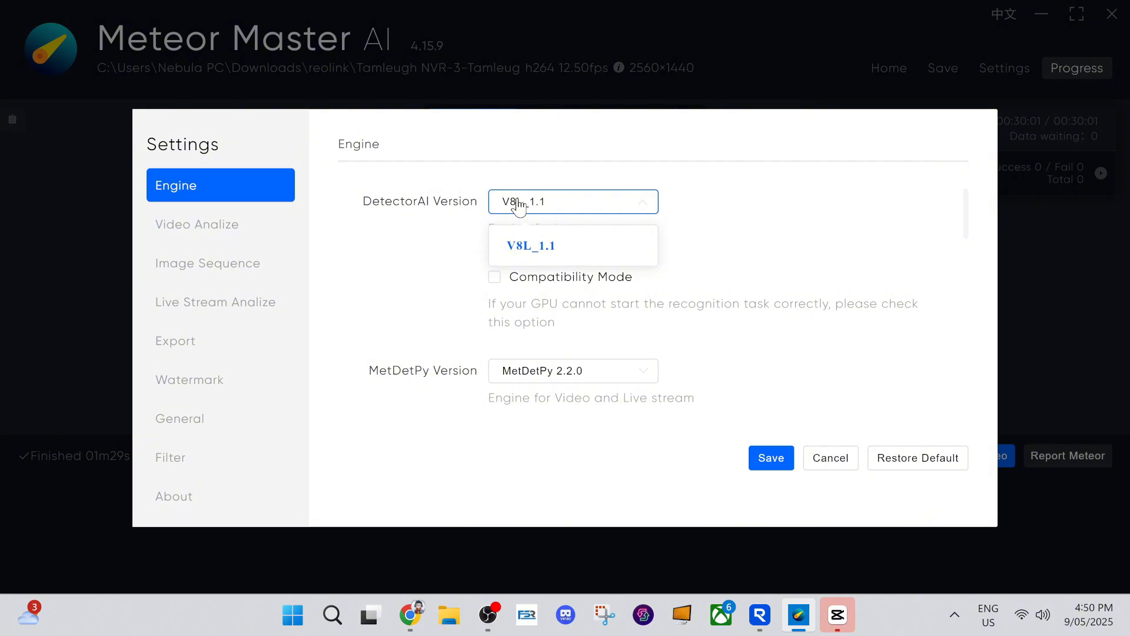
{"action": "left_click", "coordinate": [517, 206]}
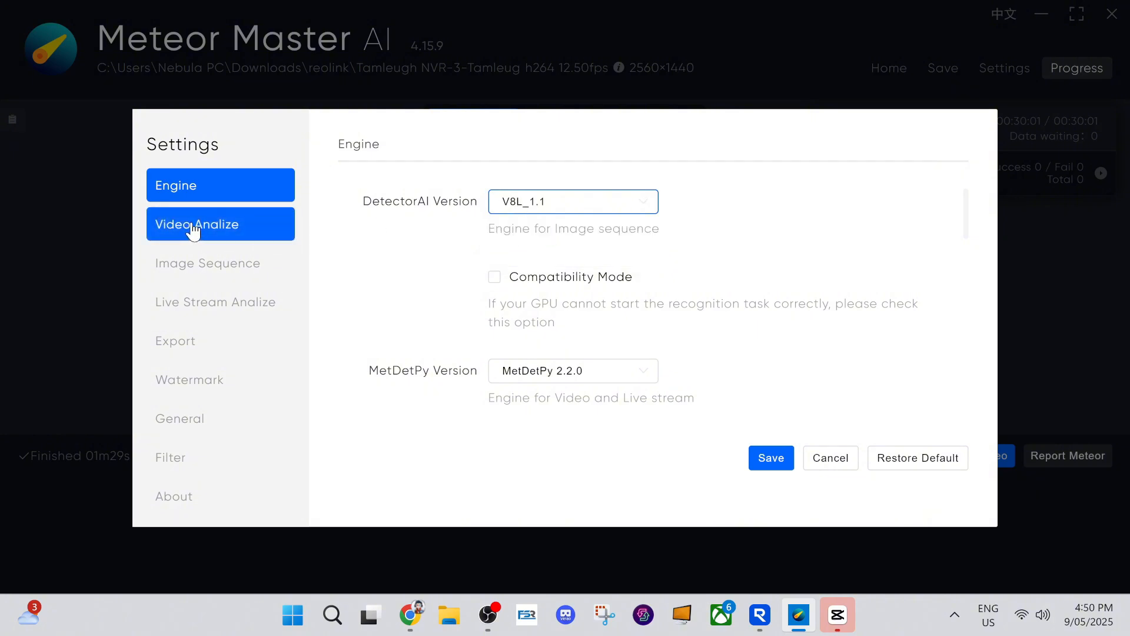
{"action": "left_click", "coordinate": [227, 235]}
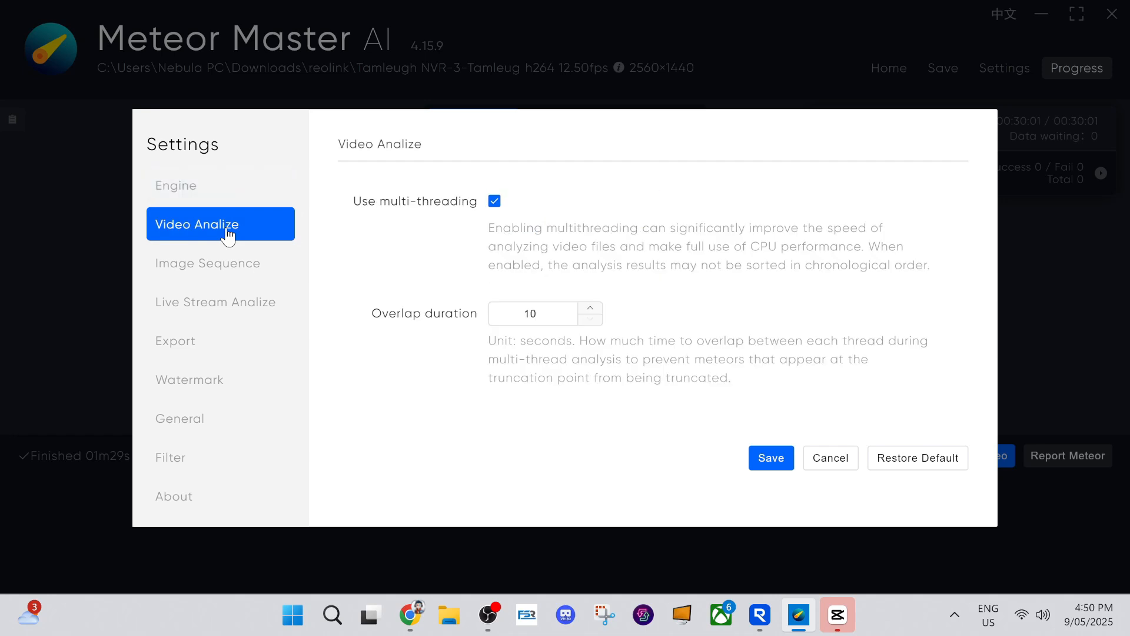
{"action": "left_click", "coordinate": [210, 265]}
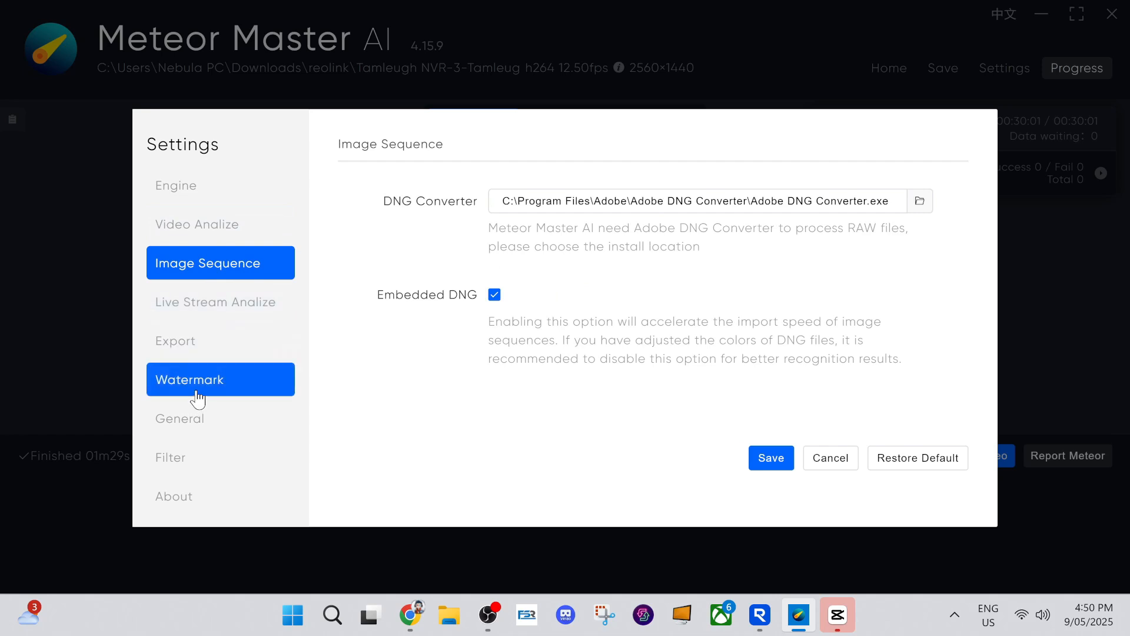
{"action": "left_click", "coordinate": [194, 419]}
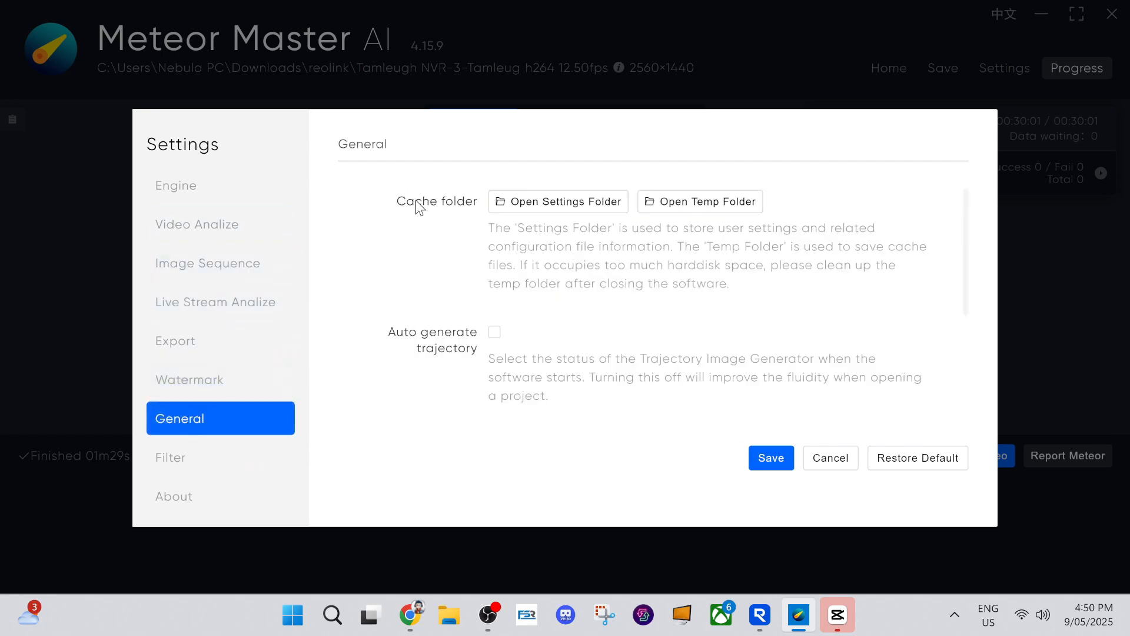
Disable automatic filtering in the Filter settings, save, and run the video analysis again
{"action": "left_click", "coordinate": [194, 458]}
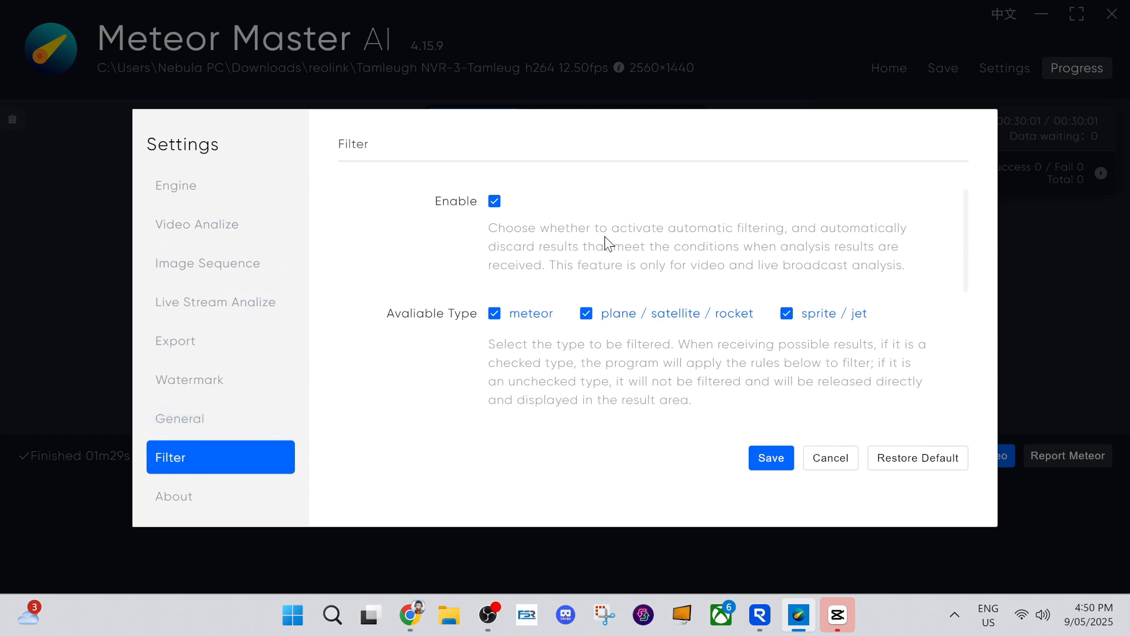
{"action": "left_click", "coordinate": [496, 202]}
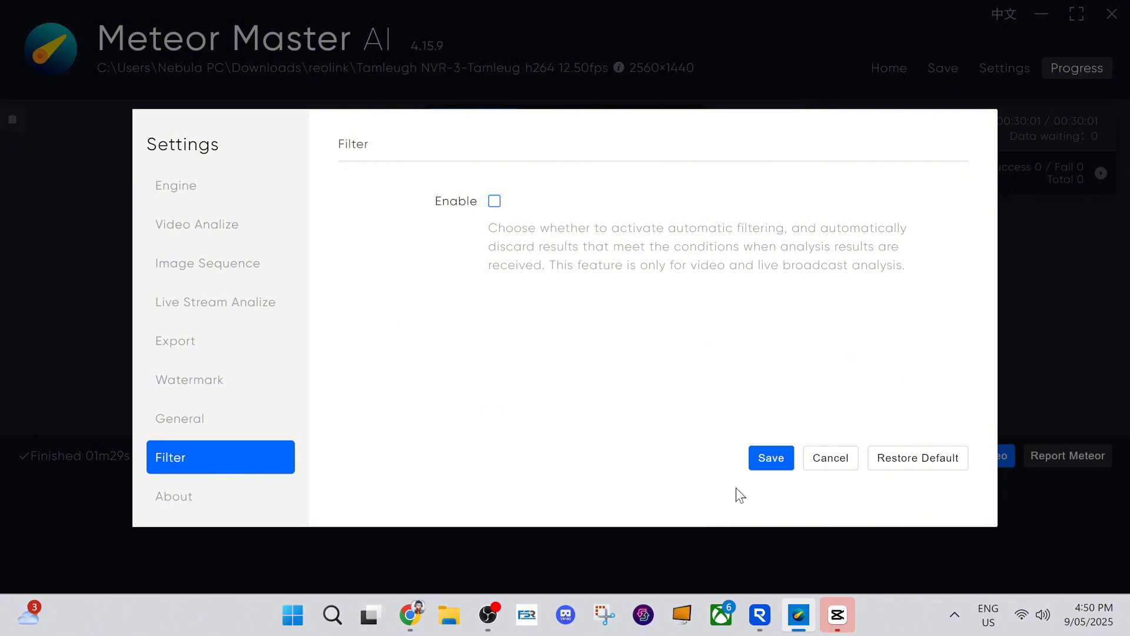
{"action": "left_click", "coordinate": [765, 457]}
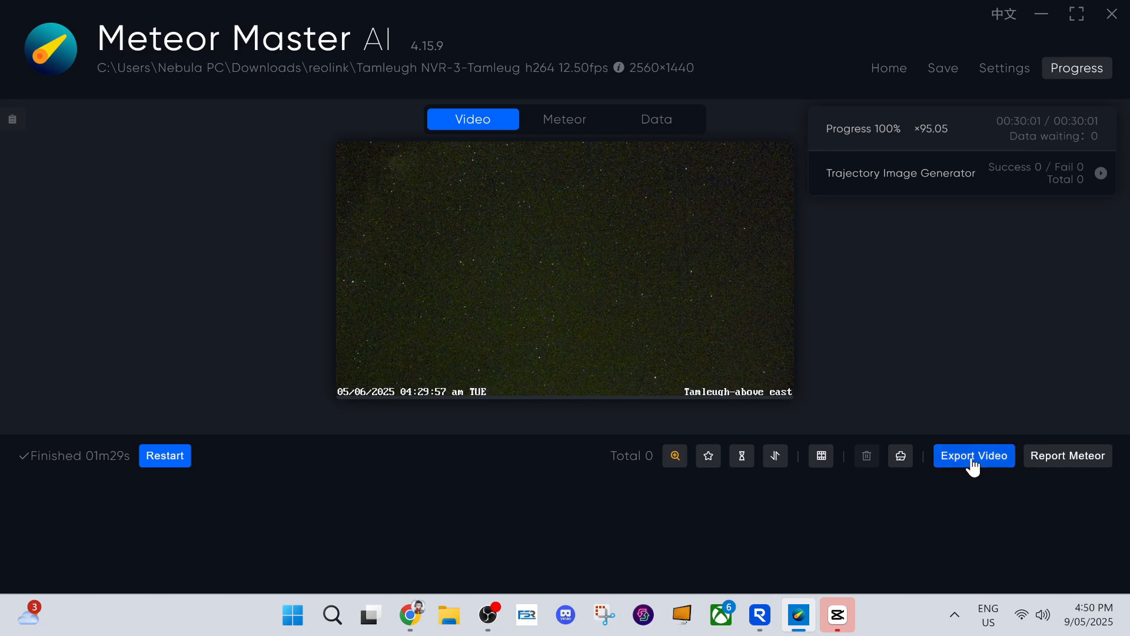
{"action": "left_click", "coordinate": [165, 457]}
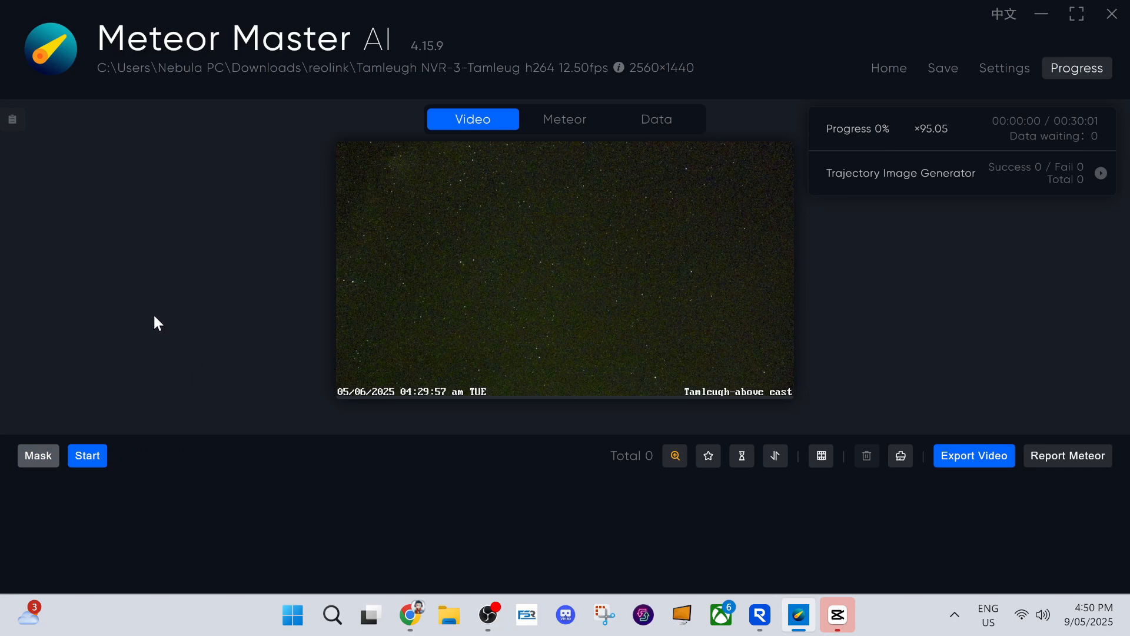
{"action": "left_click", "coordinate": [82, 462]}
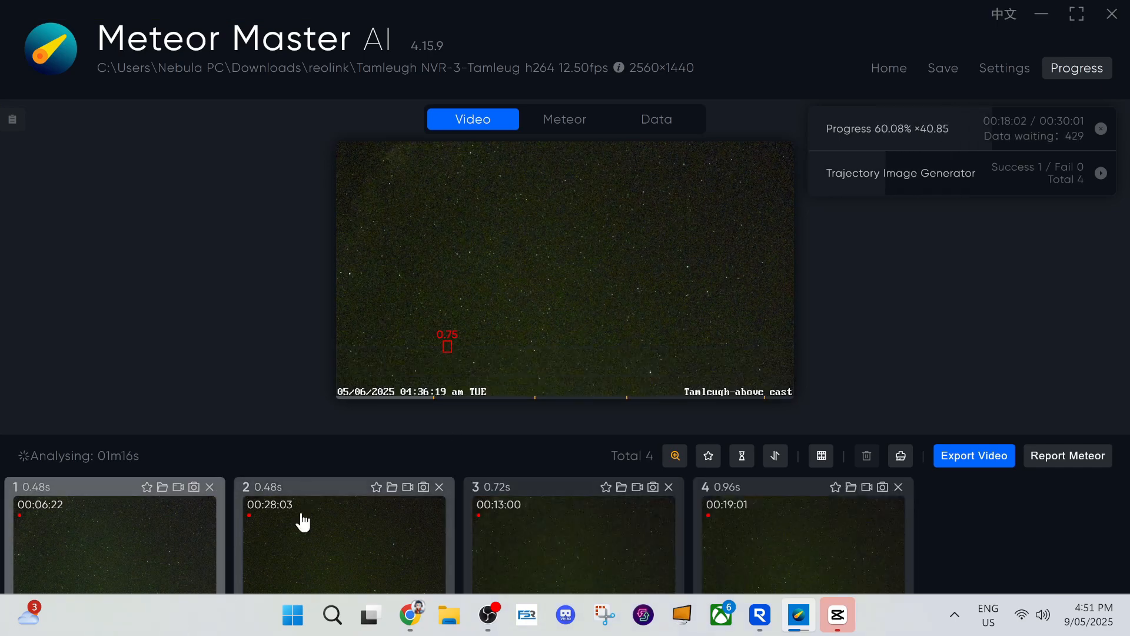
Play back detections 1 through 6 in the video preview to check each detected meteor
{"action": "left_click", "coordinate": [90, 550]}
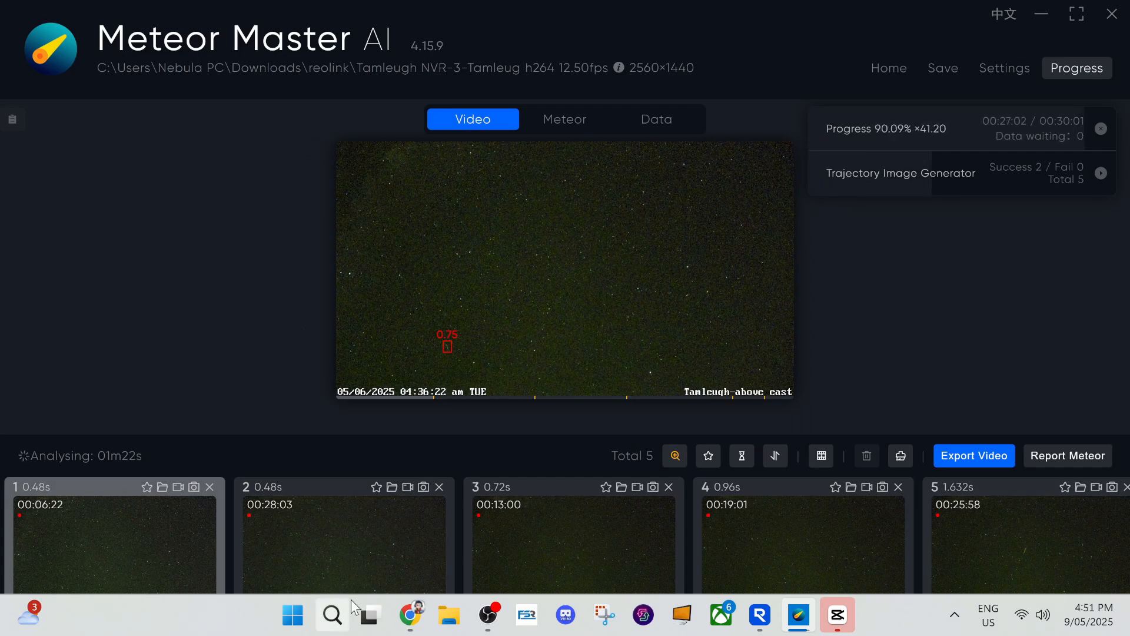
{"action": "left_click", "coordinate": [346, 549]}
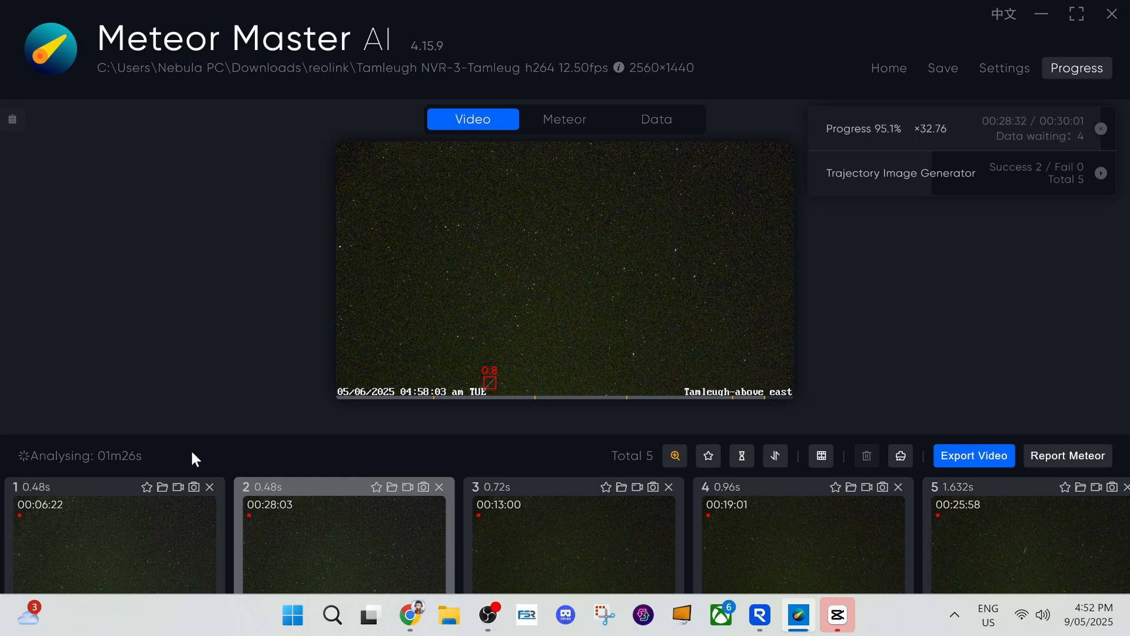
{"action": "left_click", "coordinate": [517, 546]}
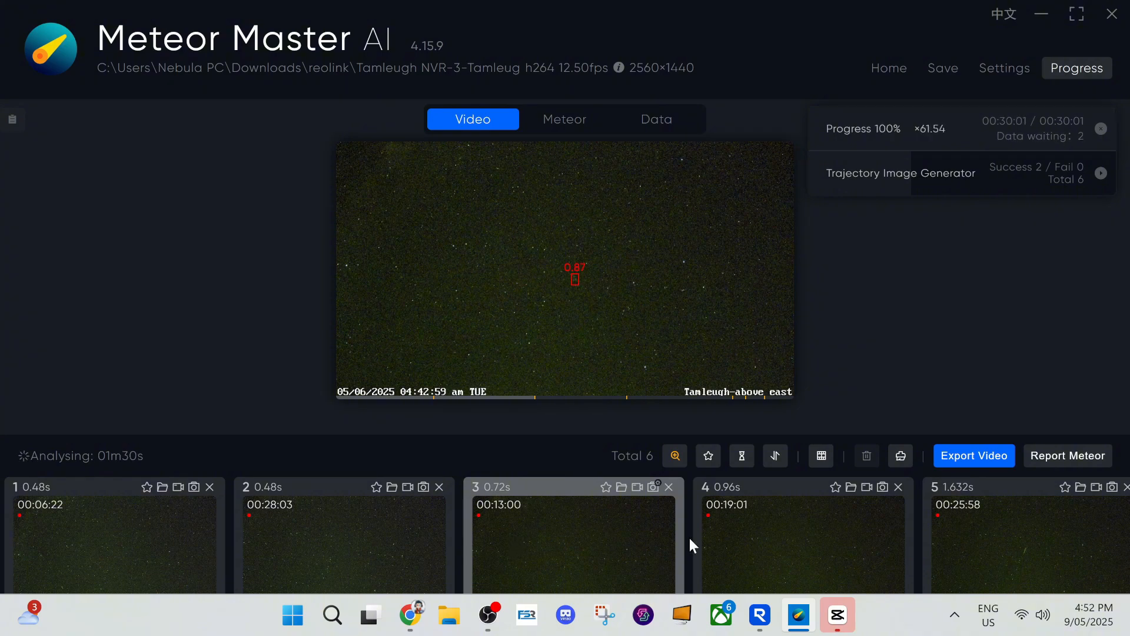
{"action": "left_click", "coordinate": [767, 553]}
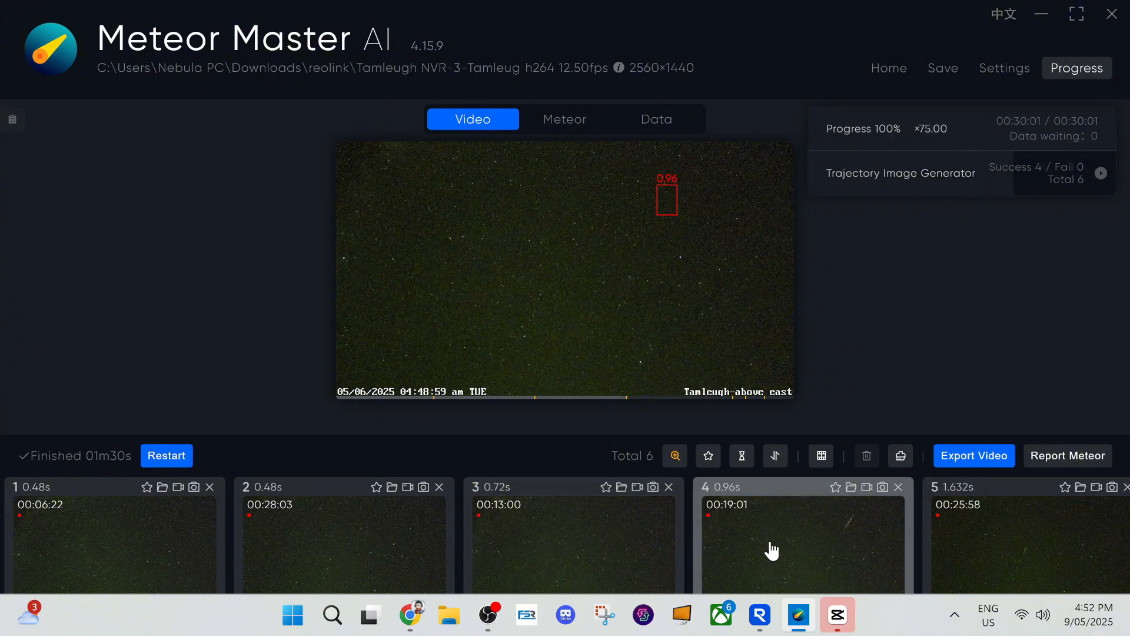
{"action": "left_click", "coordinate": [1006, 542]}
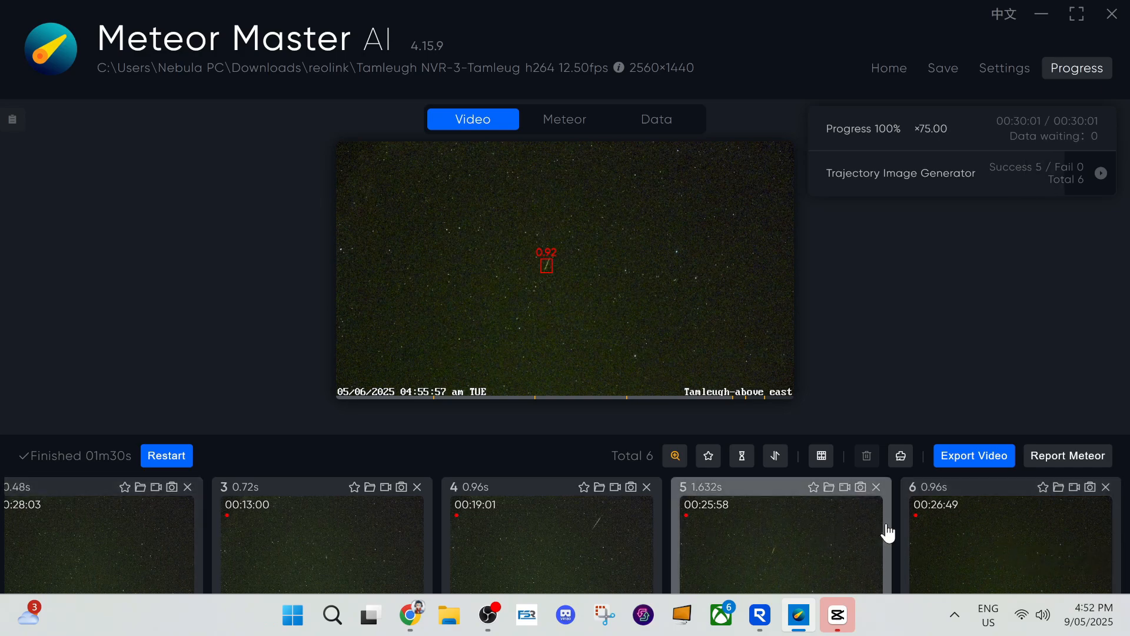
{"action": "left_click", "coordinate": [999, 535]}
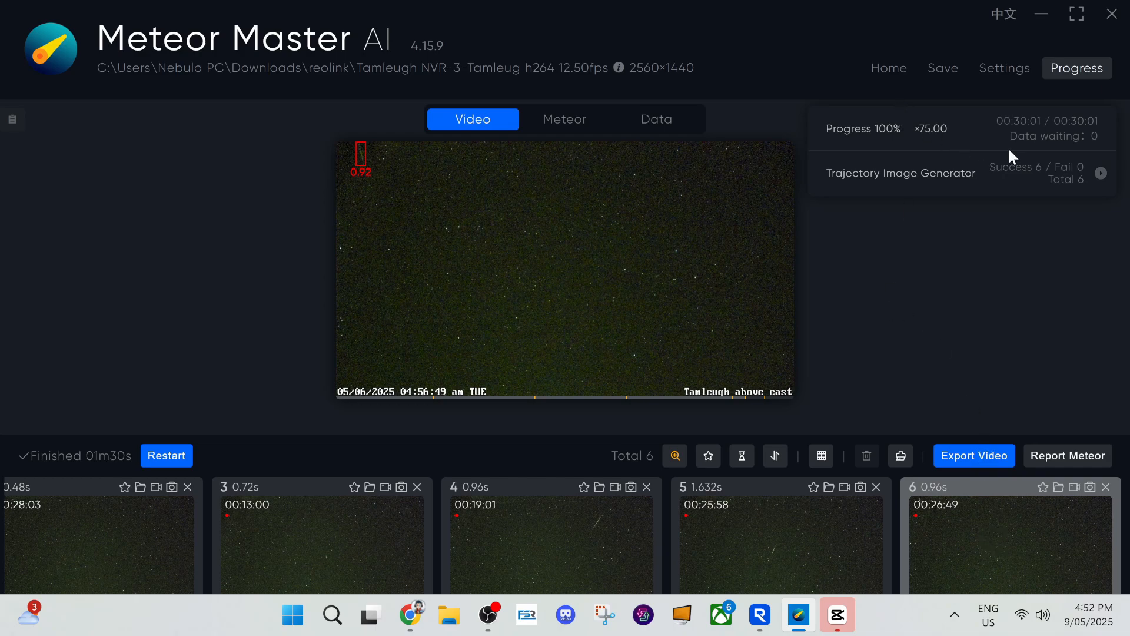
Mark all six detections with a star, working from detection 6 back to 1 and replaying detections 3, 2 and 1
{"action": "mouse_move", "coordinate": [581, 228]}
{"action": "left_click", "coordinate": [1043, 487]}
{"action": "left_click", "coordinate": [813, 487]}
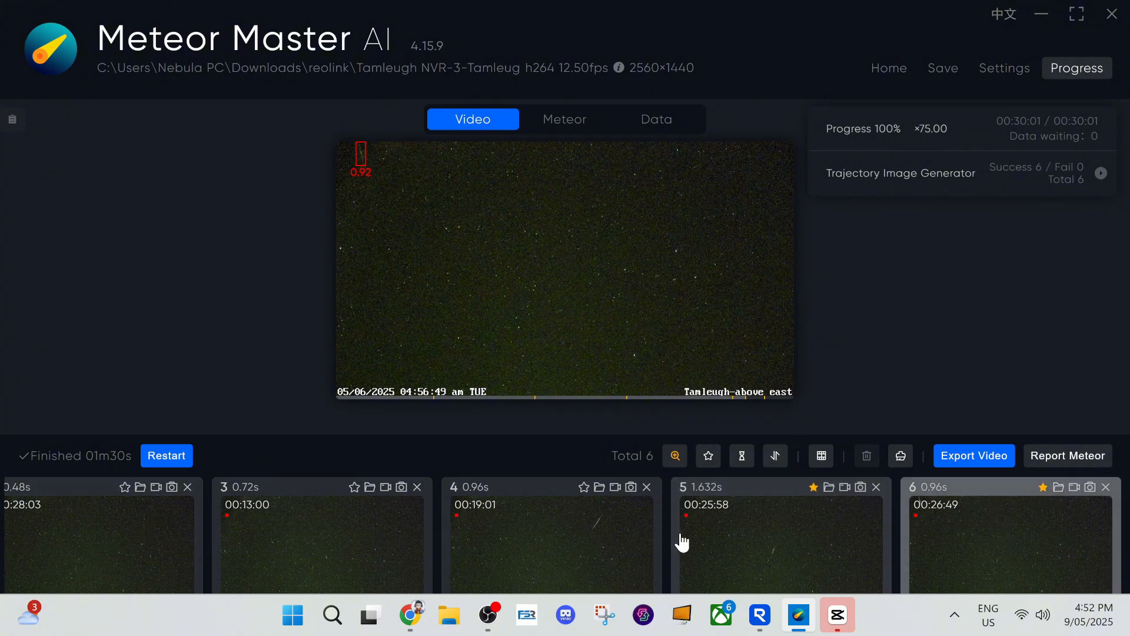
{"action": "left_click", "coordinate": [584, 488]}
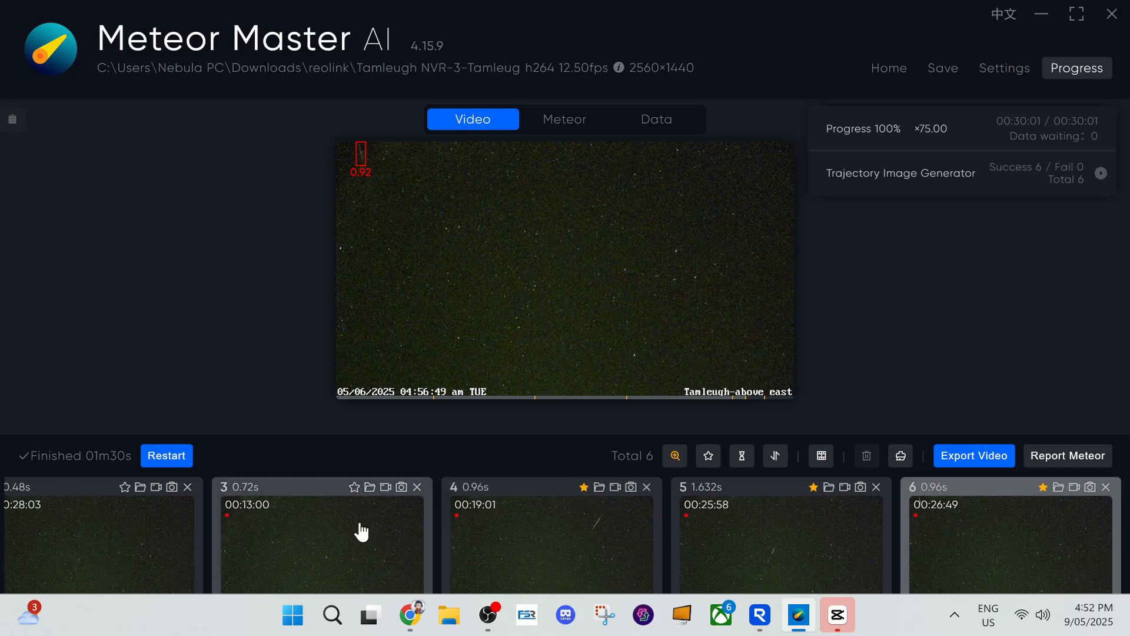
{"action": "left_click", "coordinate": [331, 555]}
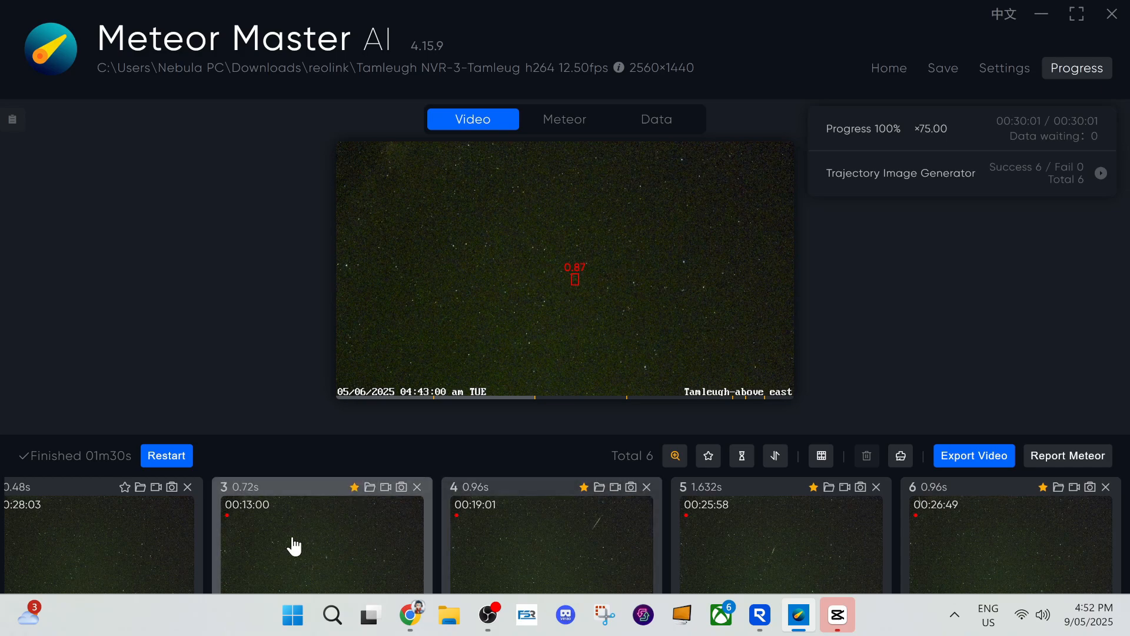
{"action": "scroll", "coordinate": [146, 522], "scroll_direction": "left", "scroll_amount": 2}
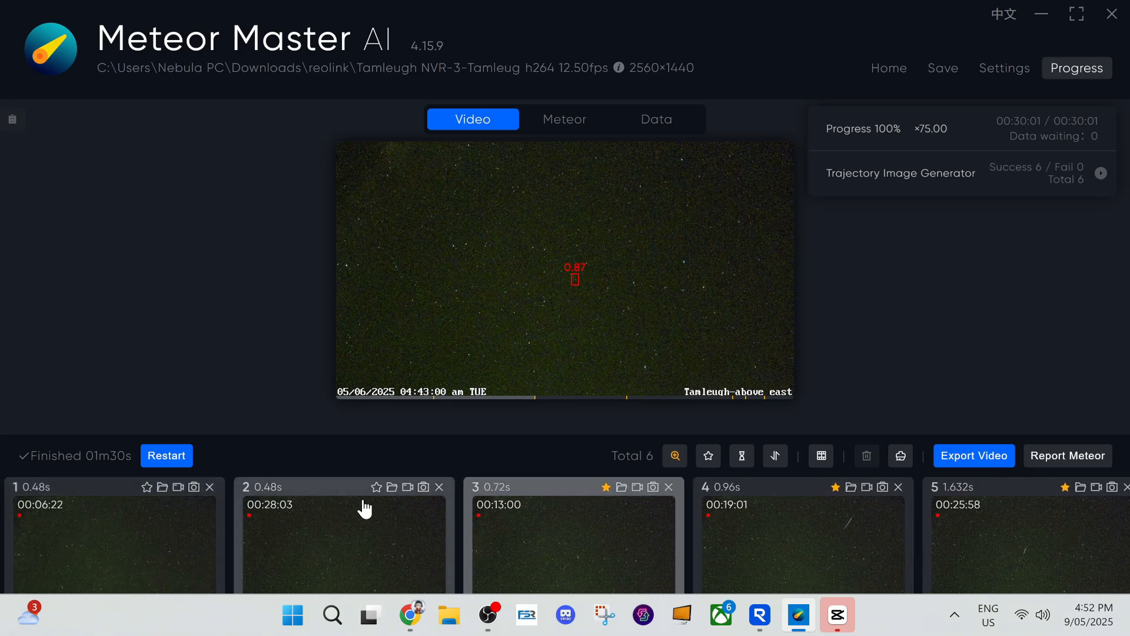
{"action": "left_click", "coordinate": [365, 557]}
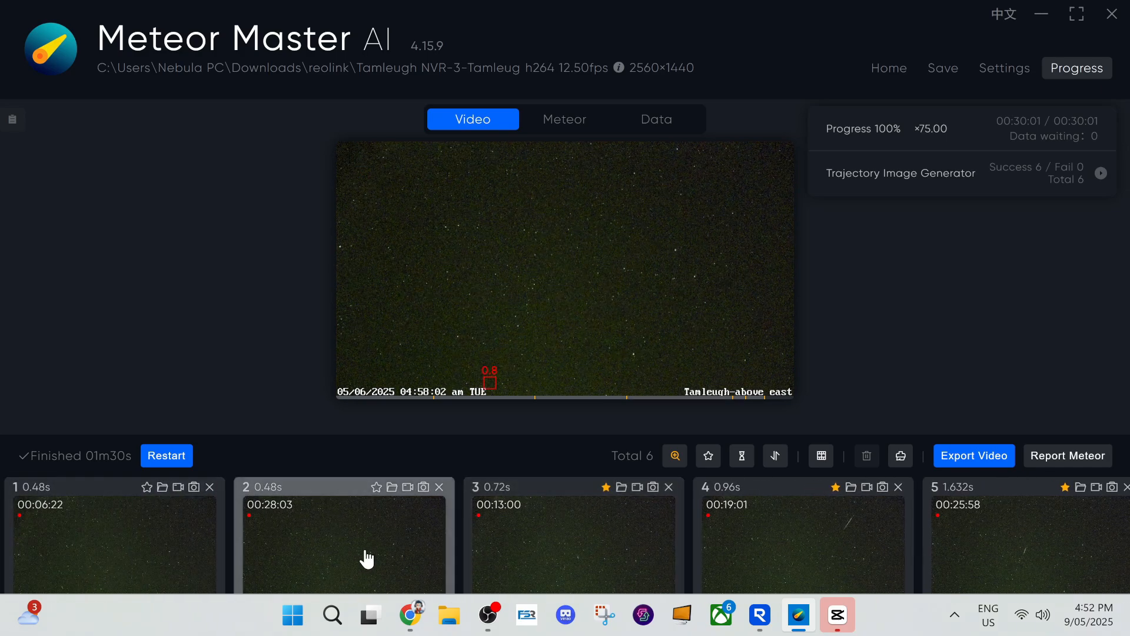
{"action": "left_click", "coordinate": [376, 486]}
{"action": "left_click", "coordinate": [170, 550]}
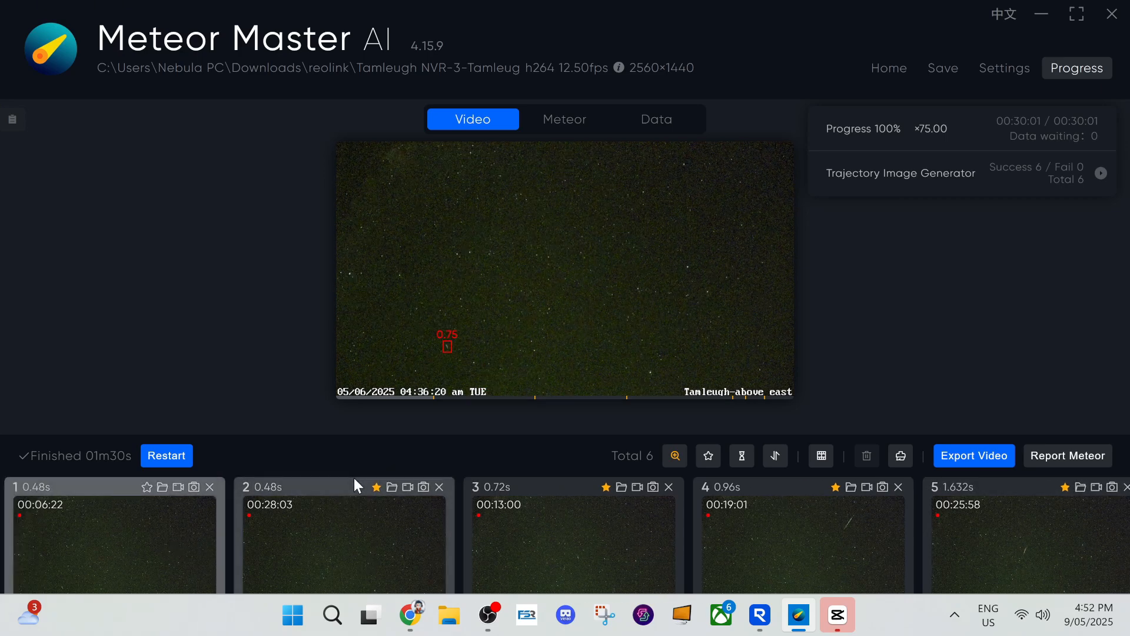
{"action": "left_click", "coordinate": [146, 486]}
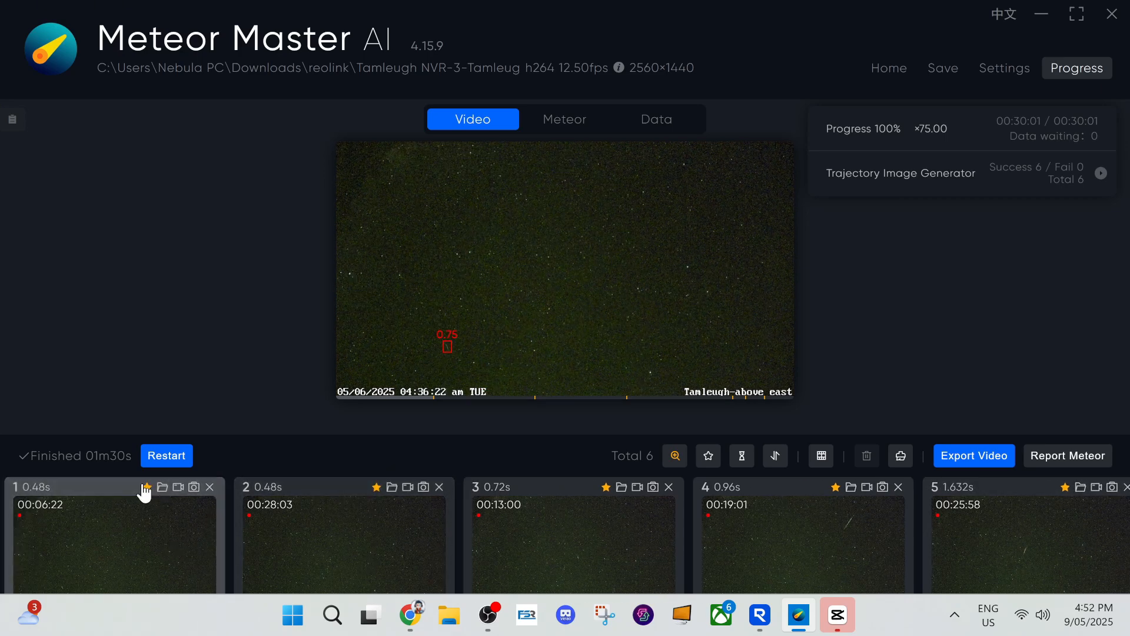
Inspect the starred filter and the list of detection types available for filtering the results
{"action": "left_click", "coordinate": [709, 458]}
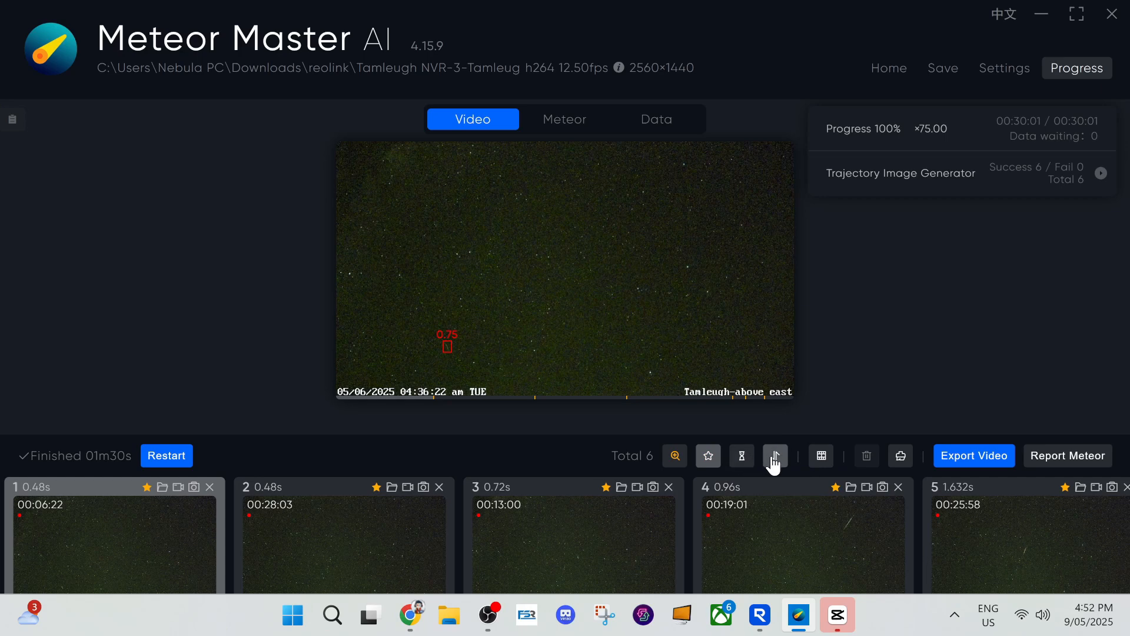
{"action": "left_click", "coordinate": [741, 456]}
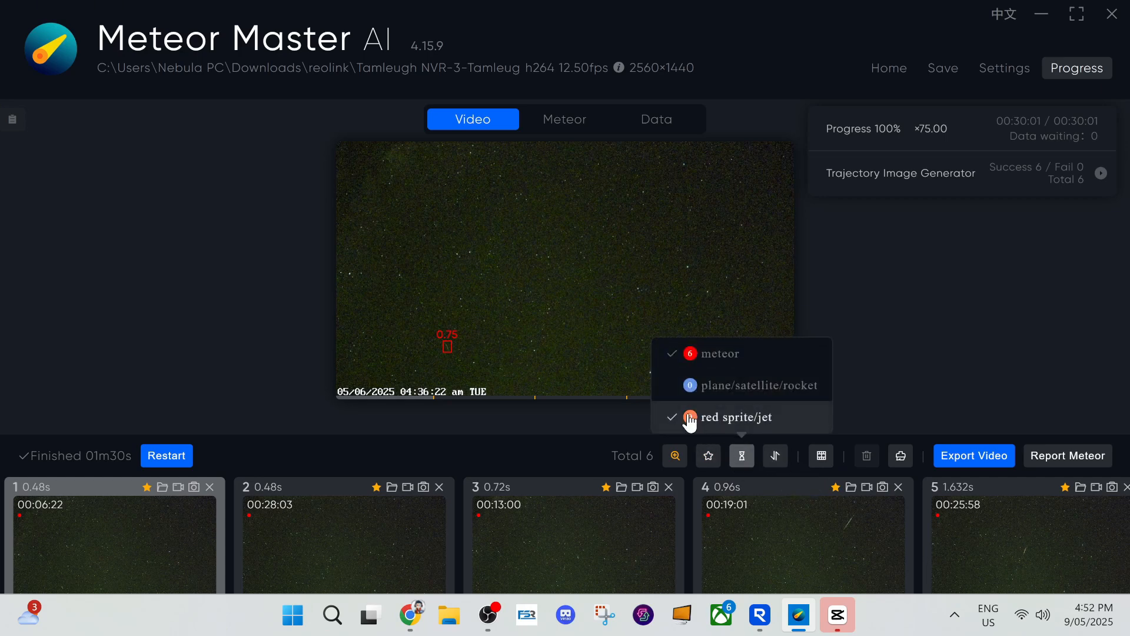
{"action": "left_click", "coordinate": [746, 456]}
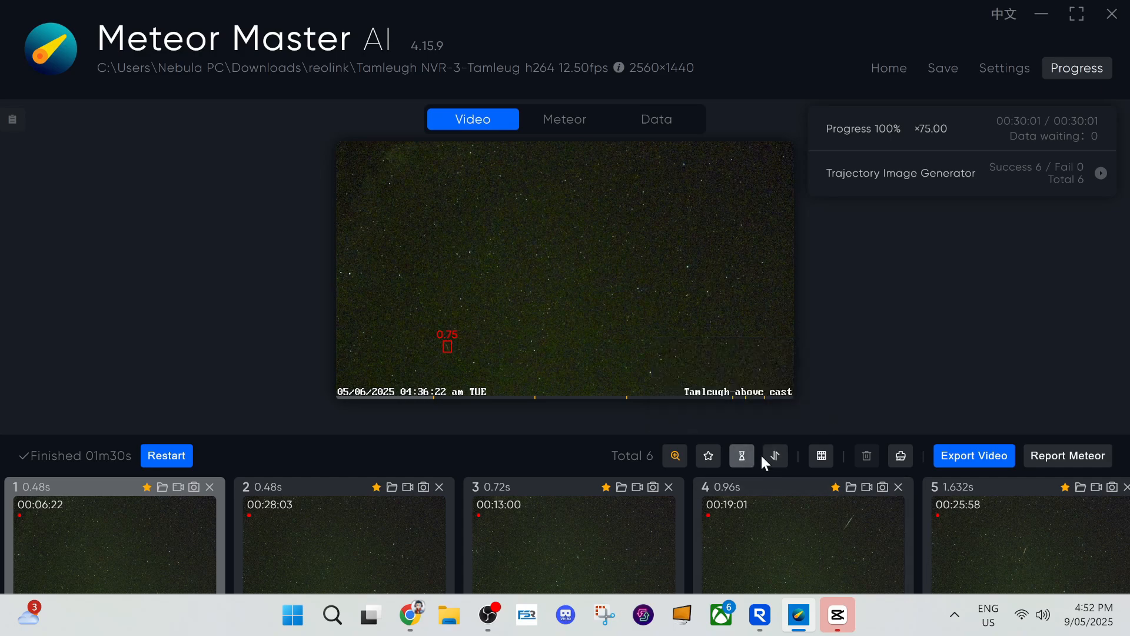
View the meteor data charts and narrow their time range to about 00:02:14–00:15:46
{"action": "left_click", "coordinate": [821, 457]}
{"action": "left_click", "coordinate": [657, 120]}
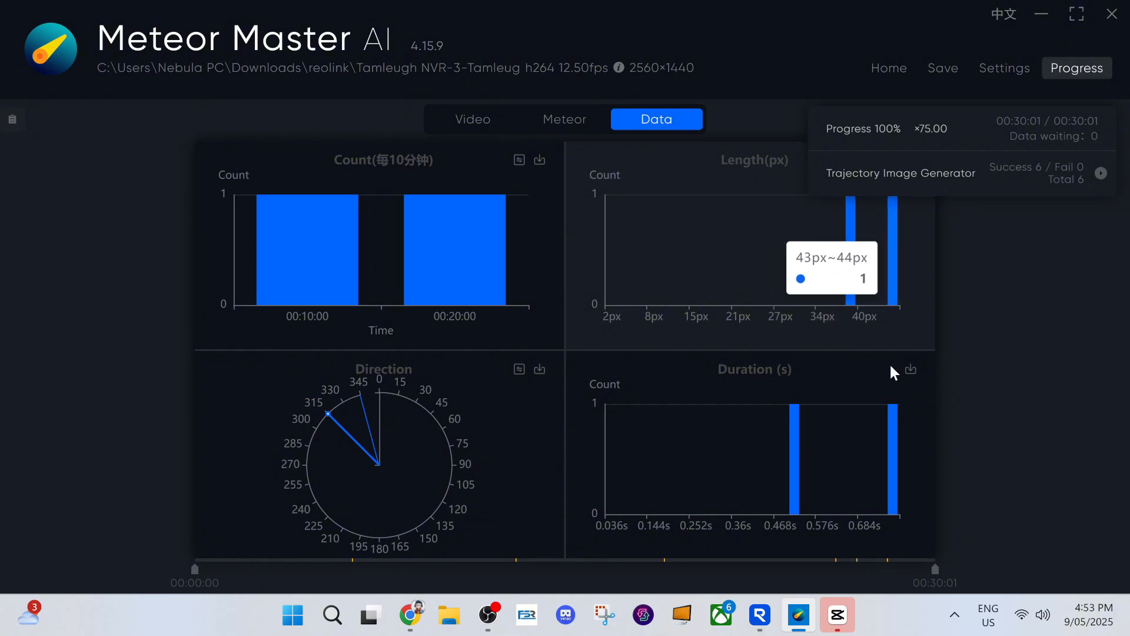
{"action": "scroll", "coordinate": [401, 268], "scroll_direction": "up", "scroll_amount": 3}
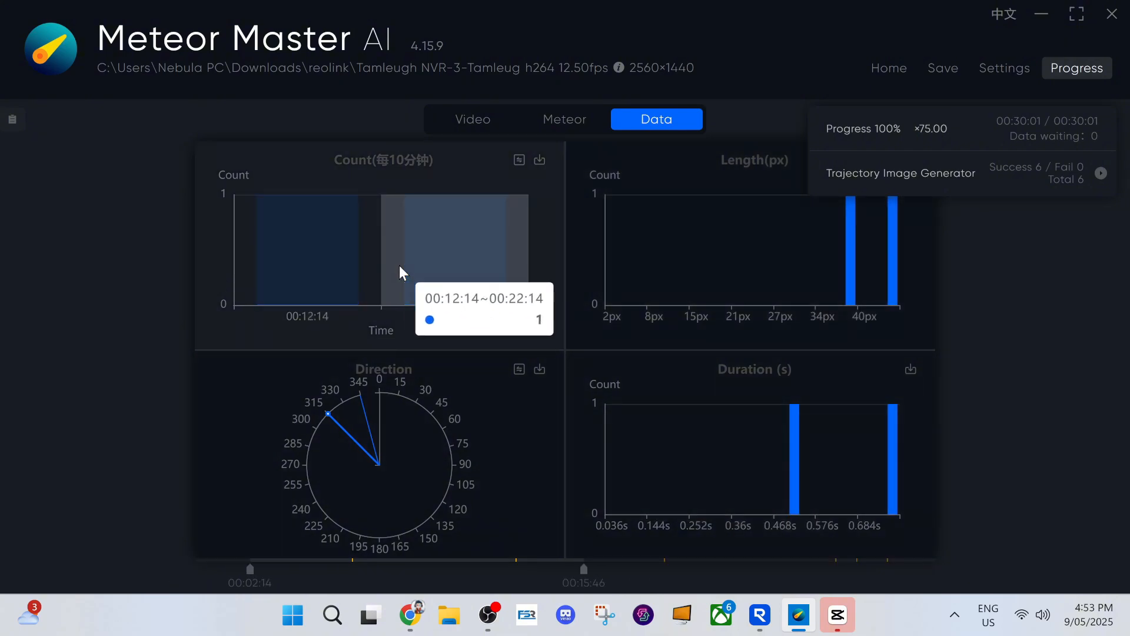
Return to the video preview and inspect the cache list, closing it again
{"action": "scroll", "coordinate": [399, 265], "scroll_direction": "down", "scroll_amount": 3}
{"action": "left_click", "coordinate": [473, 119]}
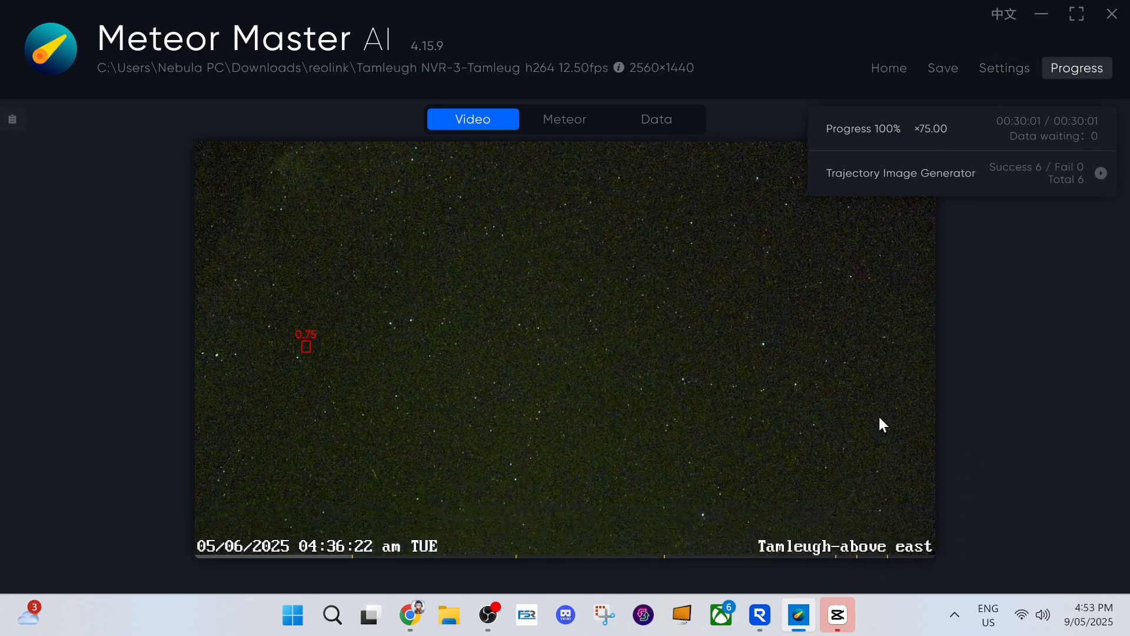
{"action": "left_click", "coordinate": [12, 120]}
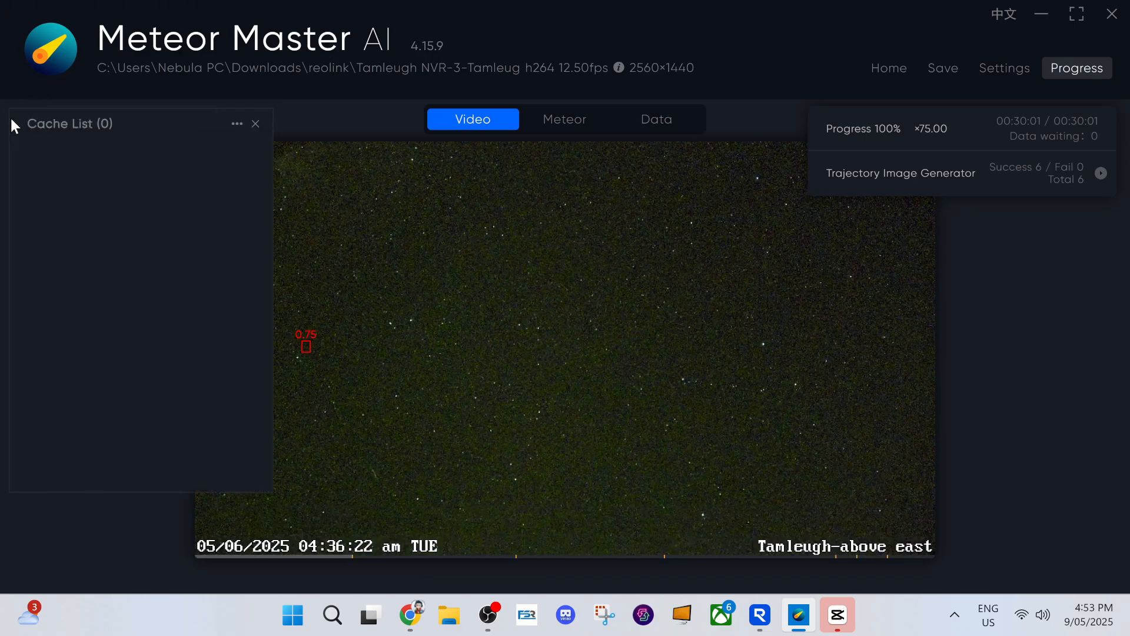
{"action": "left_click", "coordinate": [256, 124]}
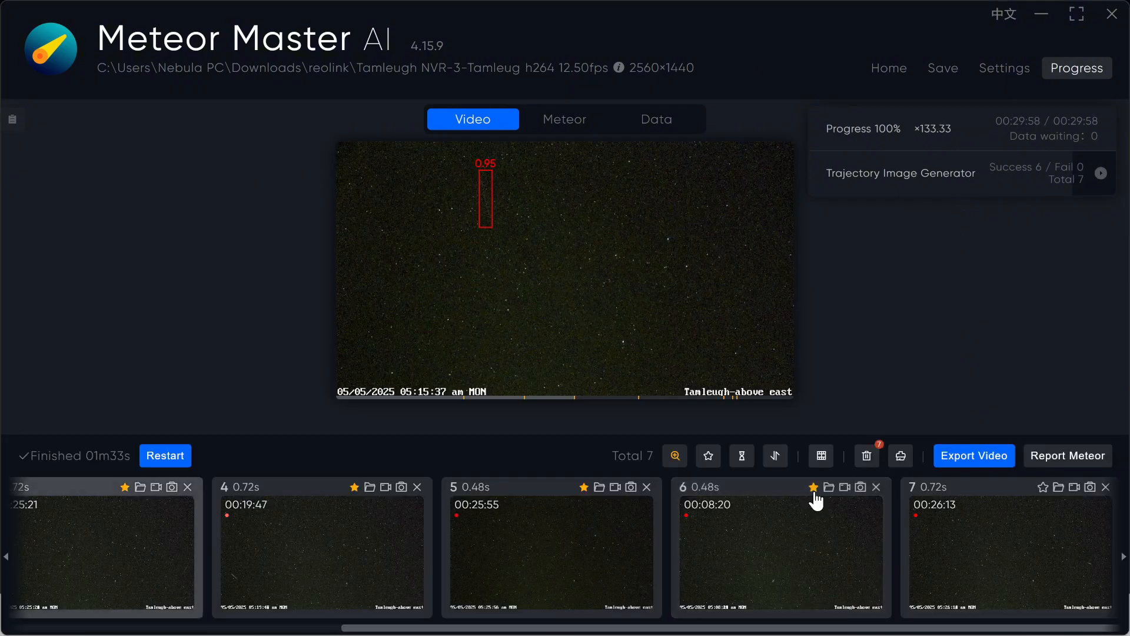
Star detection 7 and export the detection clips plus a collection to the reolink folder, using NVIDIA NVENC, H.265 and Better (40M) quality
{"action": "left_click", "coordinate": [1042, 487]}
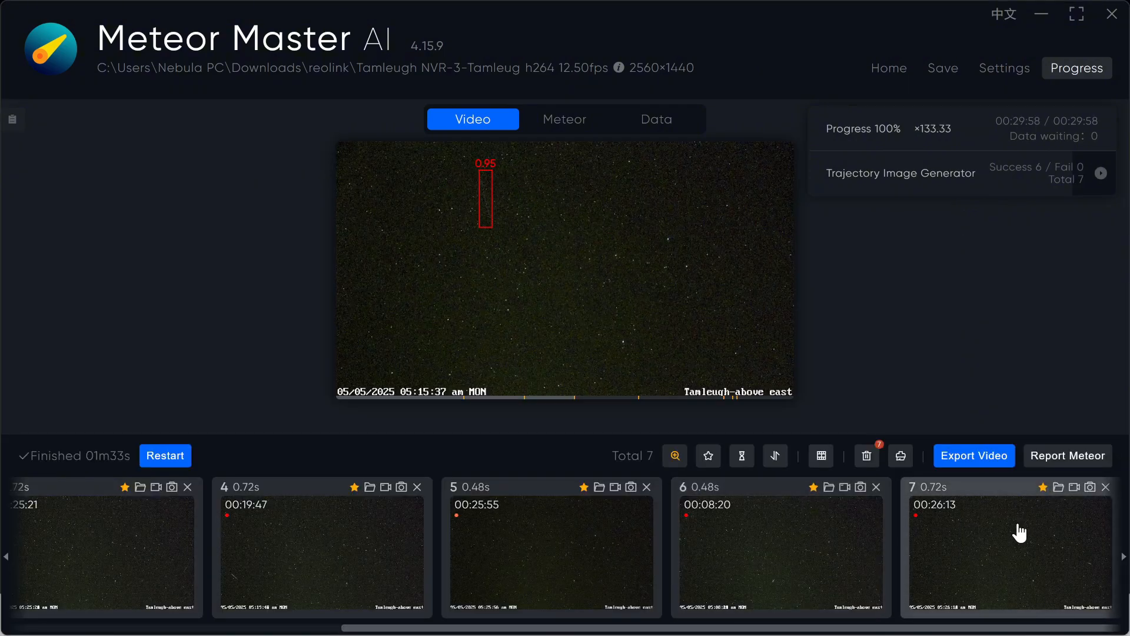
{"action": "left_click", "coordinate": [990, 457]}
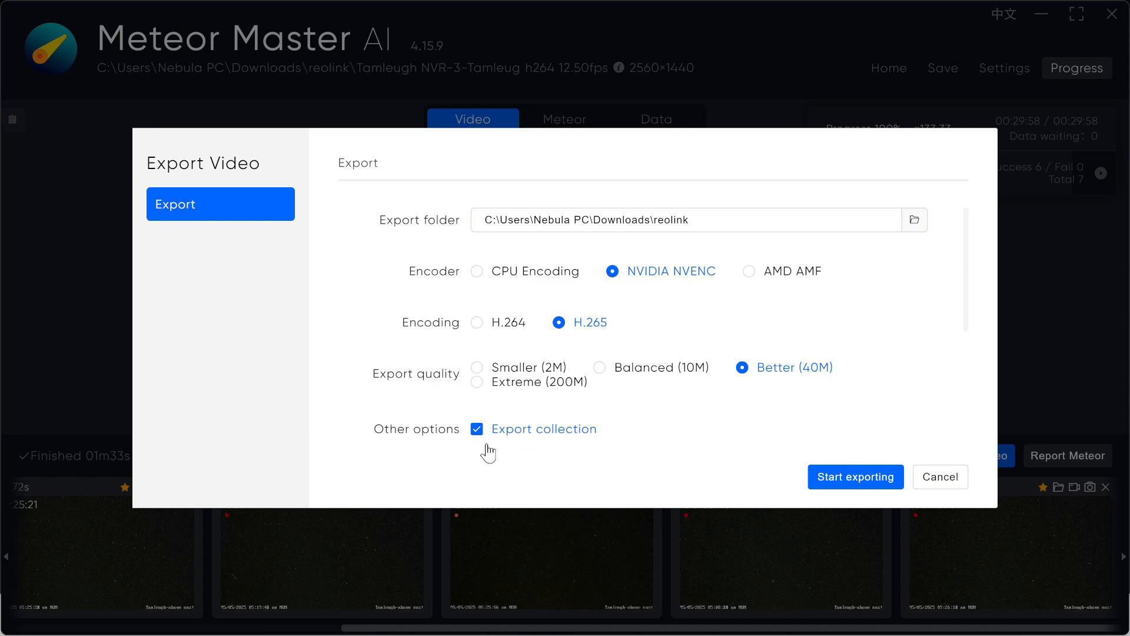
{"action": "left_click", "coordinate": [846, 477]}
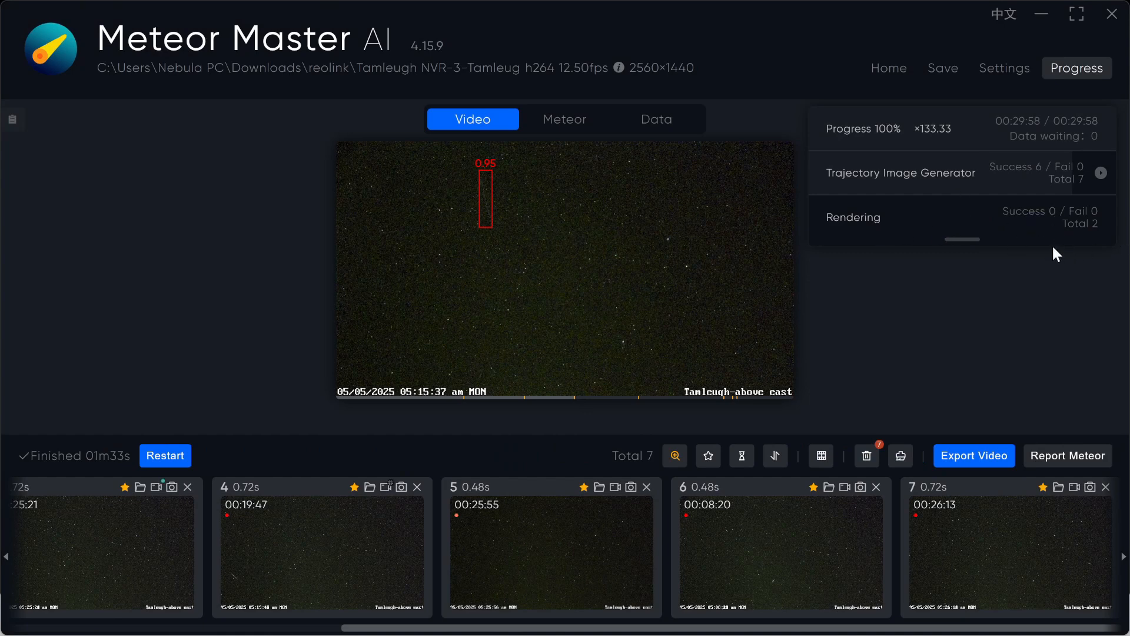
{"action": "mouse_move", "coordinate": [782, 203]}
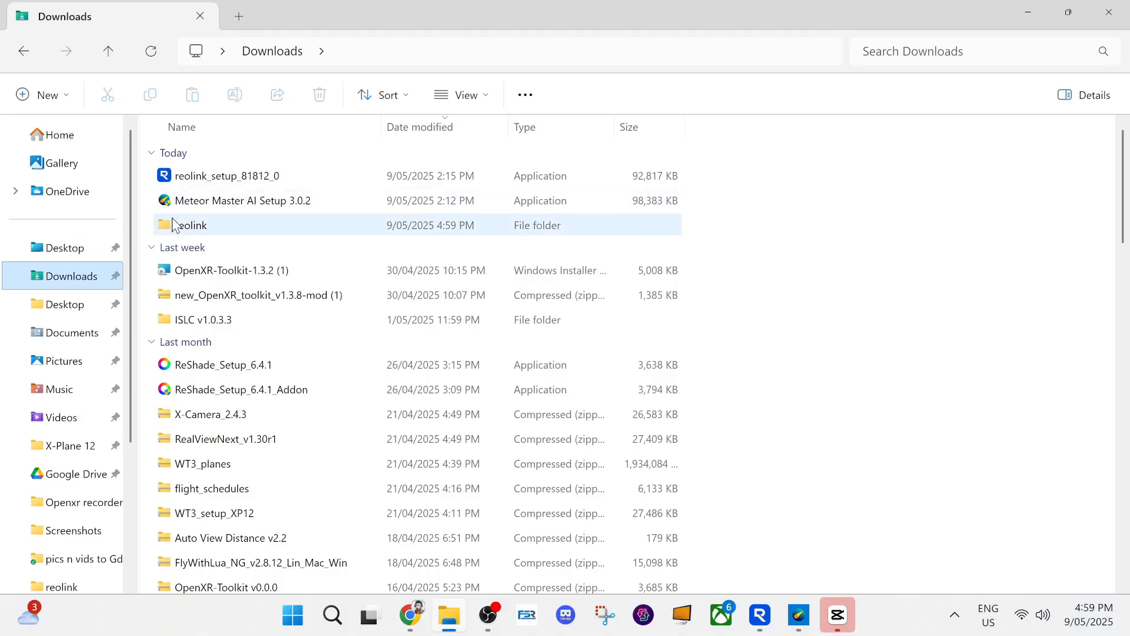
Switch to File Explorer, open the reolink folder in Downloads and play the newly exported video whose name ends in 00.26.15.231_collection
{"action": "double_click", "coordinate": [174, 225]}
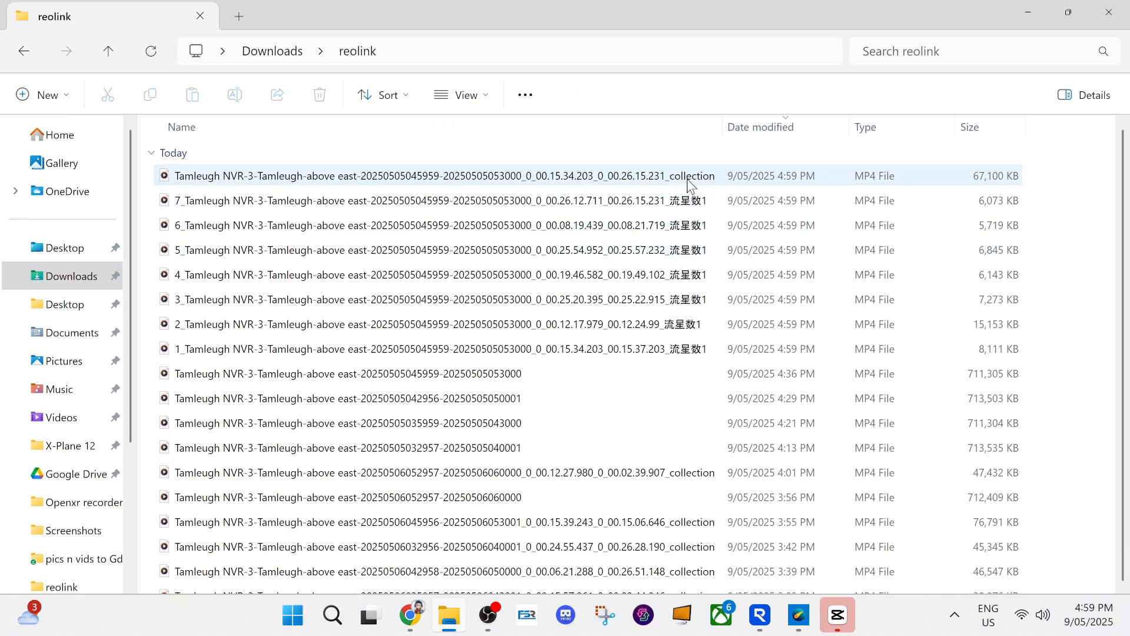
{"action": "left_click", "coordinate": [600, 184]}
{"action": "double_click", "coordinate": [599, 182]}
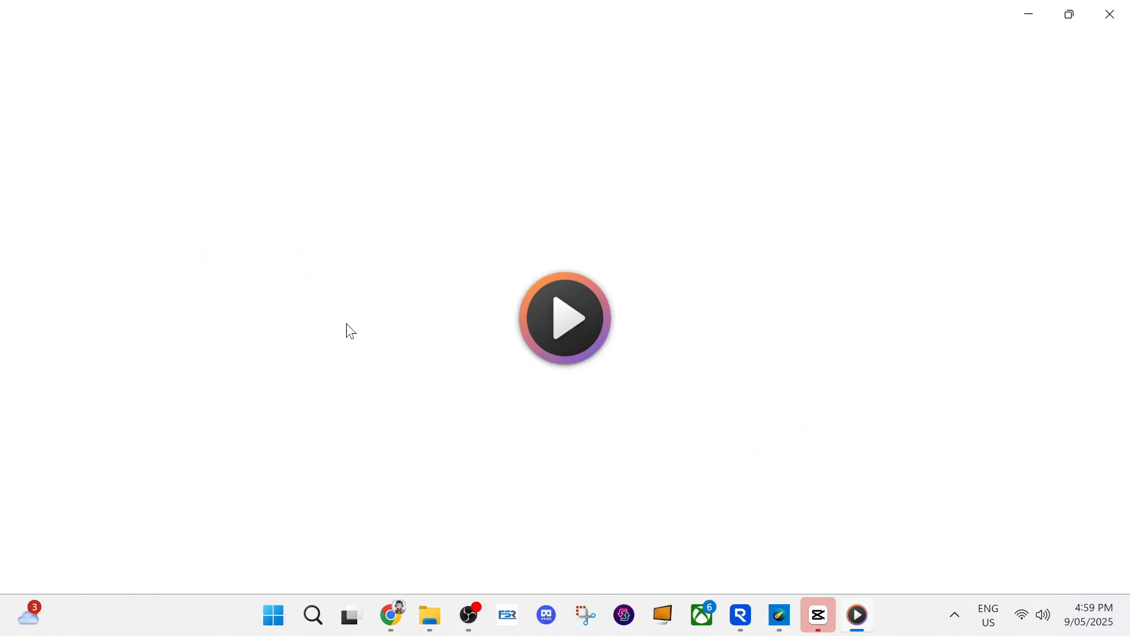